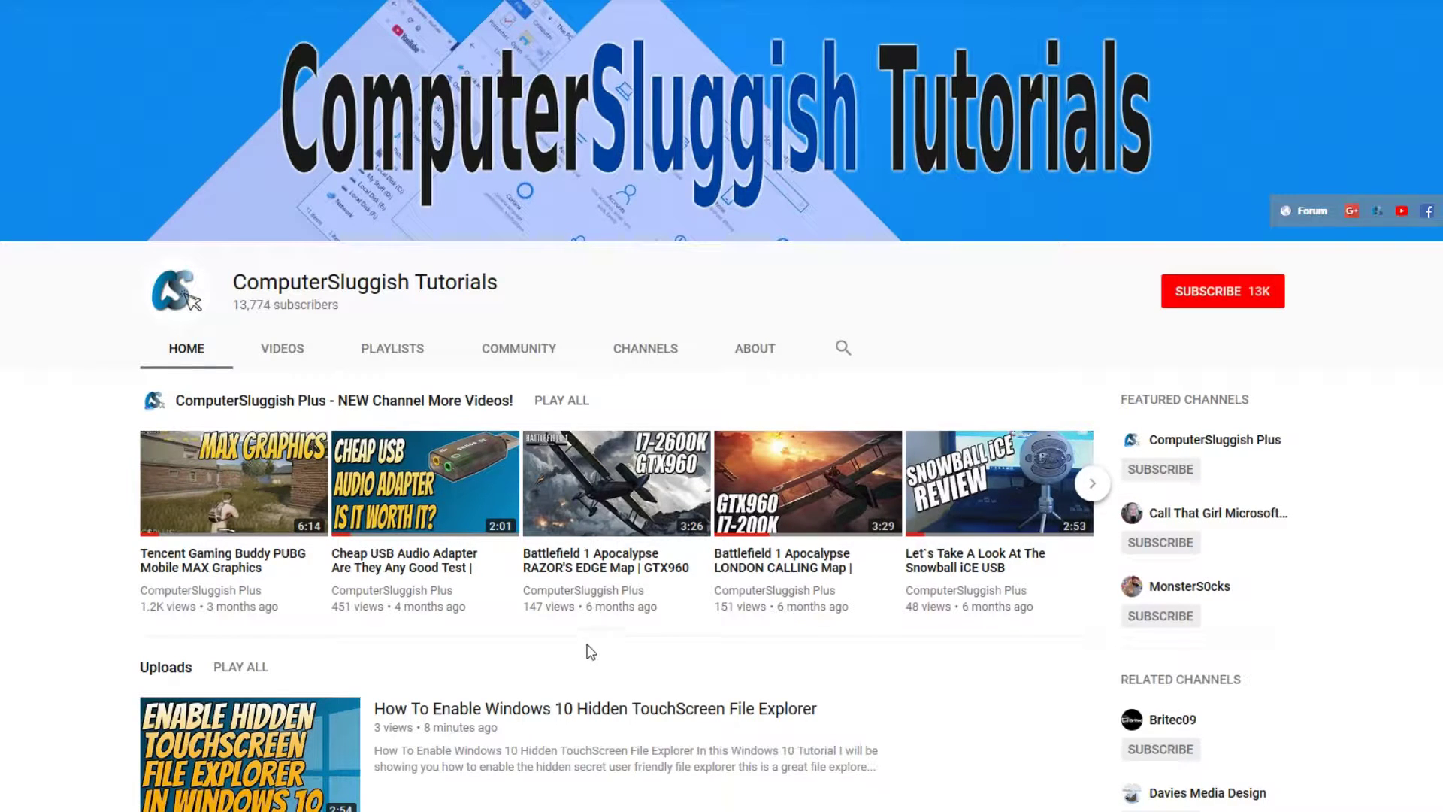
Subscribe to ComputerSluggish Tutorials and turn on the notification bell for new uploads
click(1204, 295)
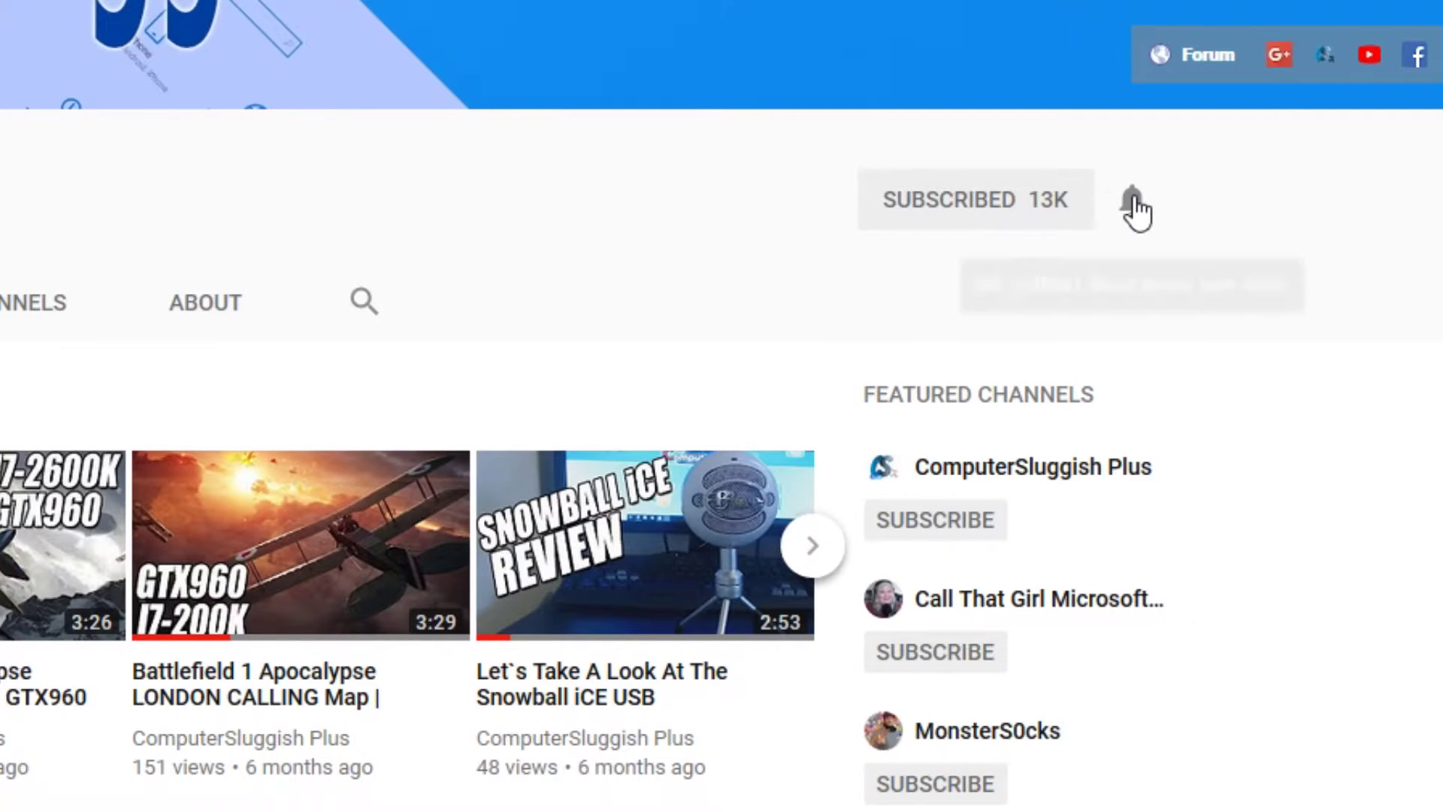
click(1132, 197)
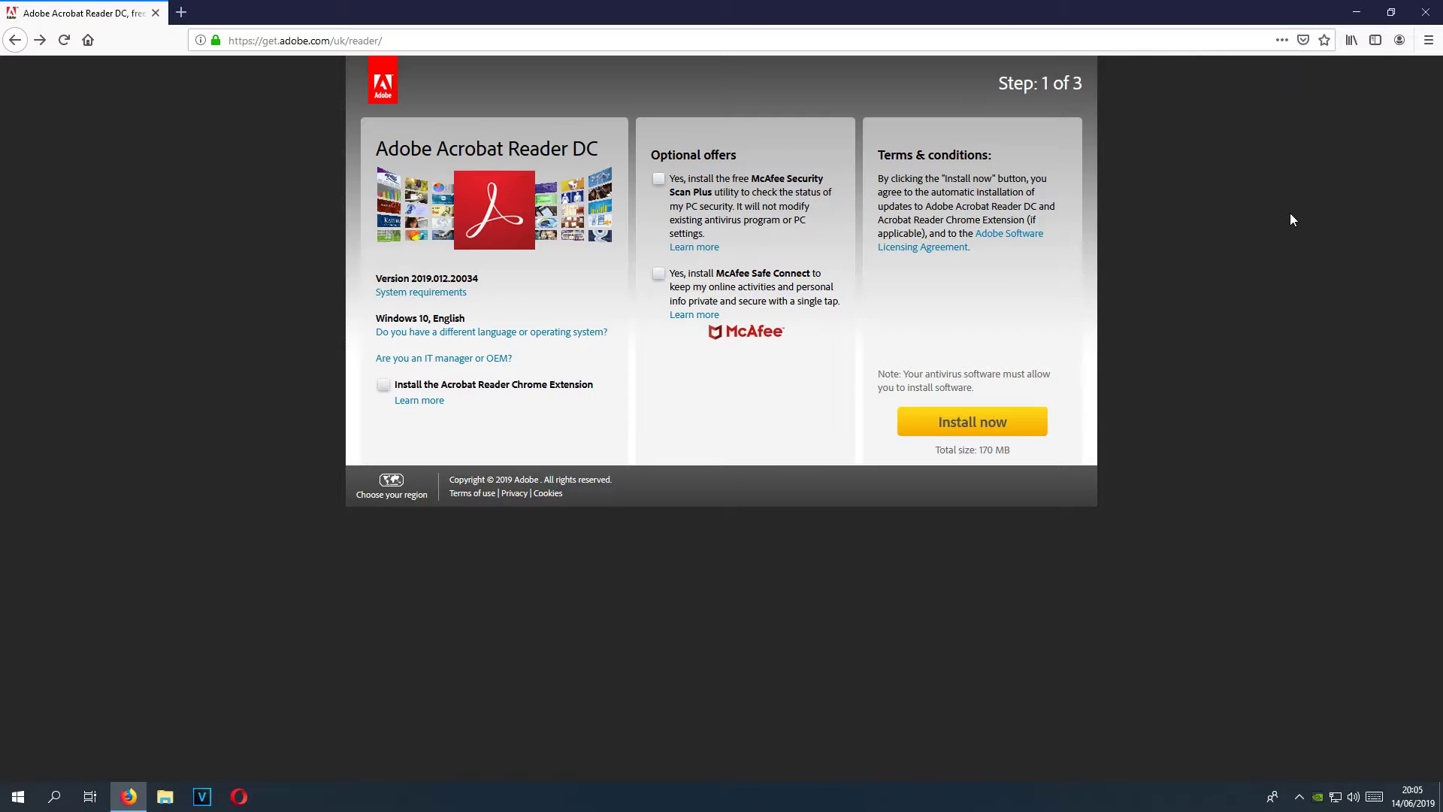
Save the Acrobat Reader DC installer, run it past the security warning, and minimise Firefox
click(942, 426)
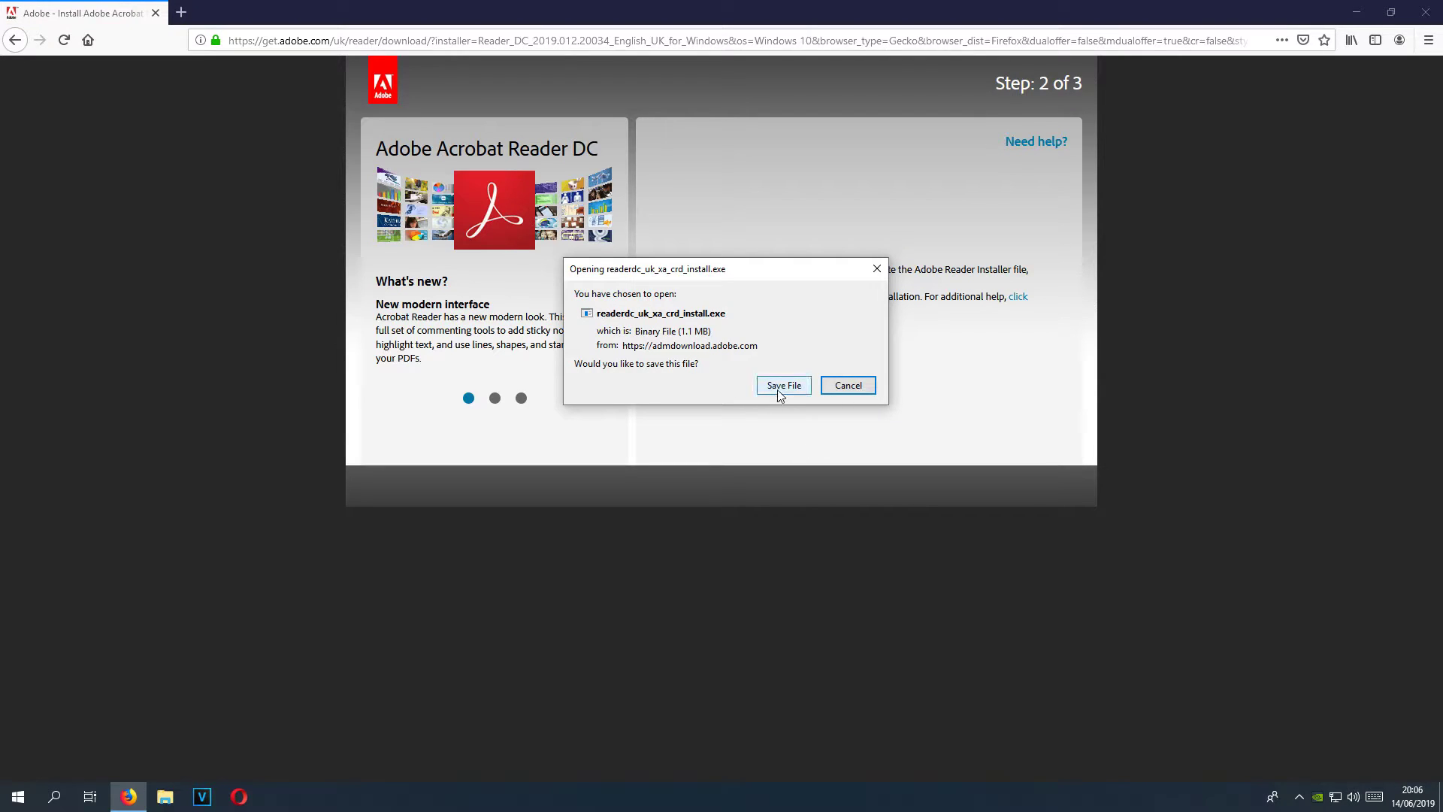
click(782, 386)
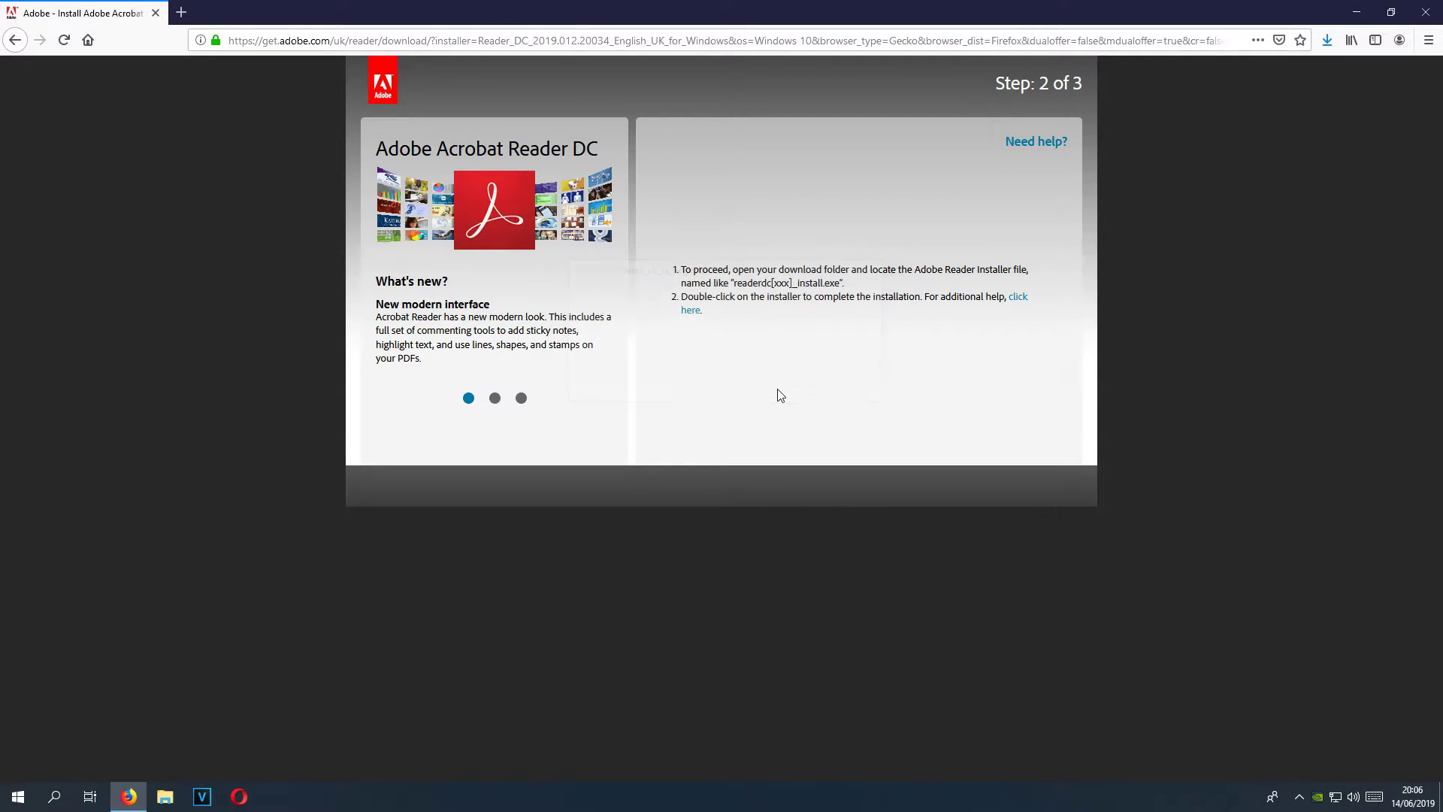
click(1329, 43)
click(1172, 76)
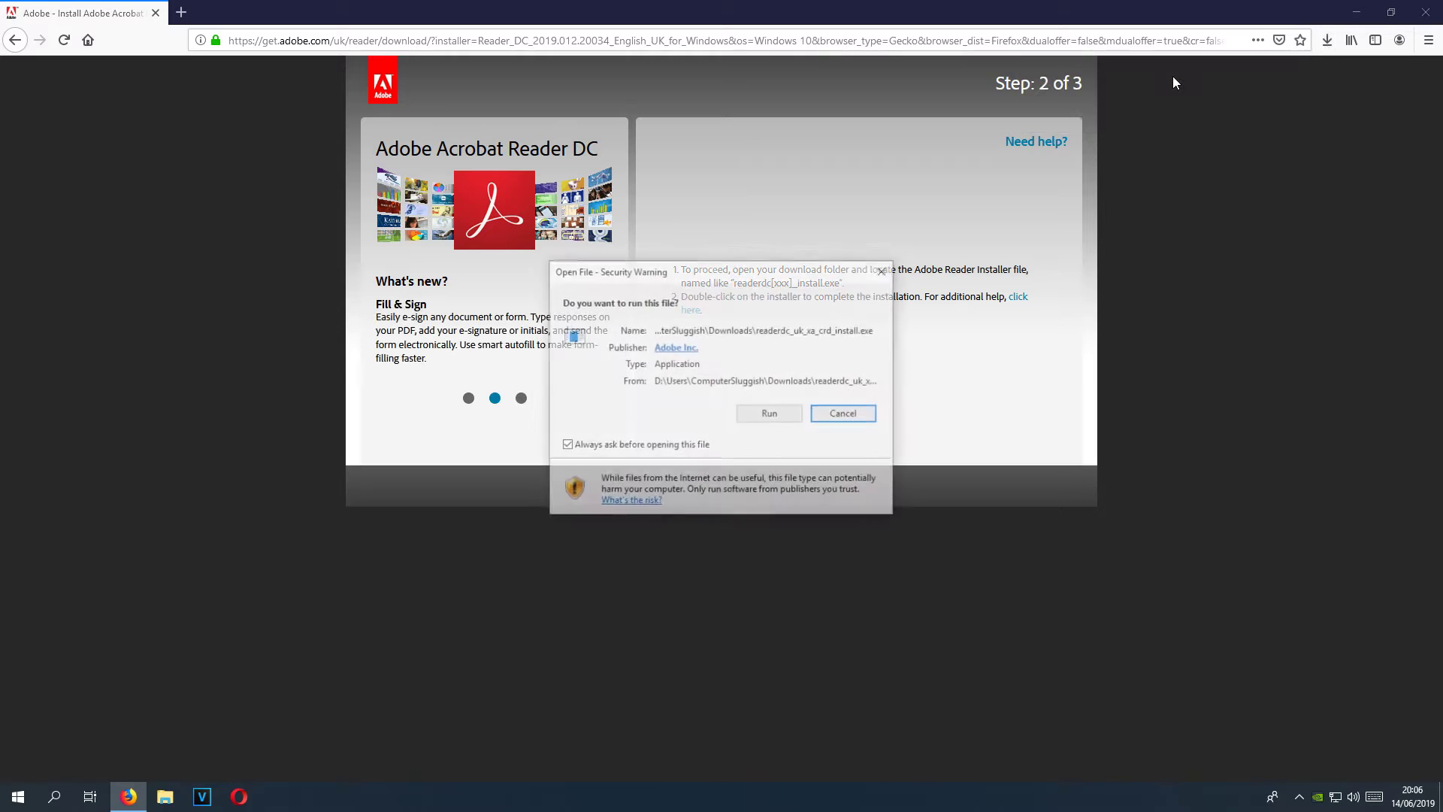
click(753, 414)
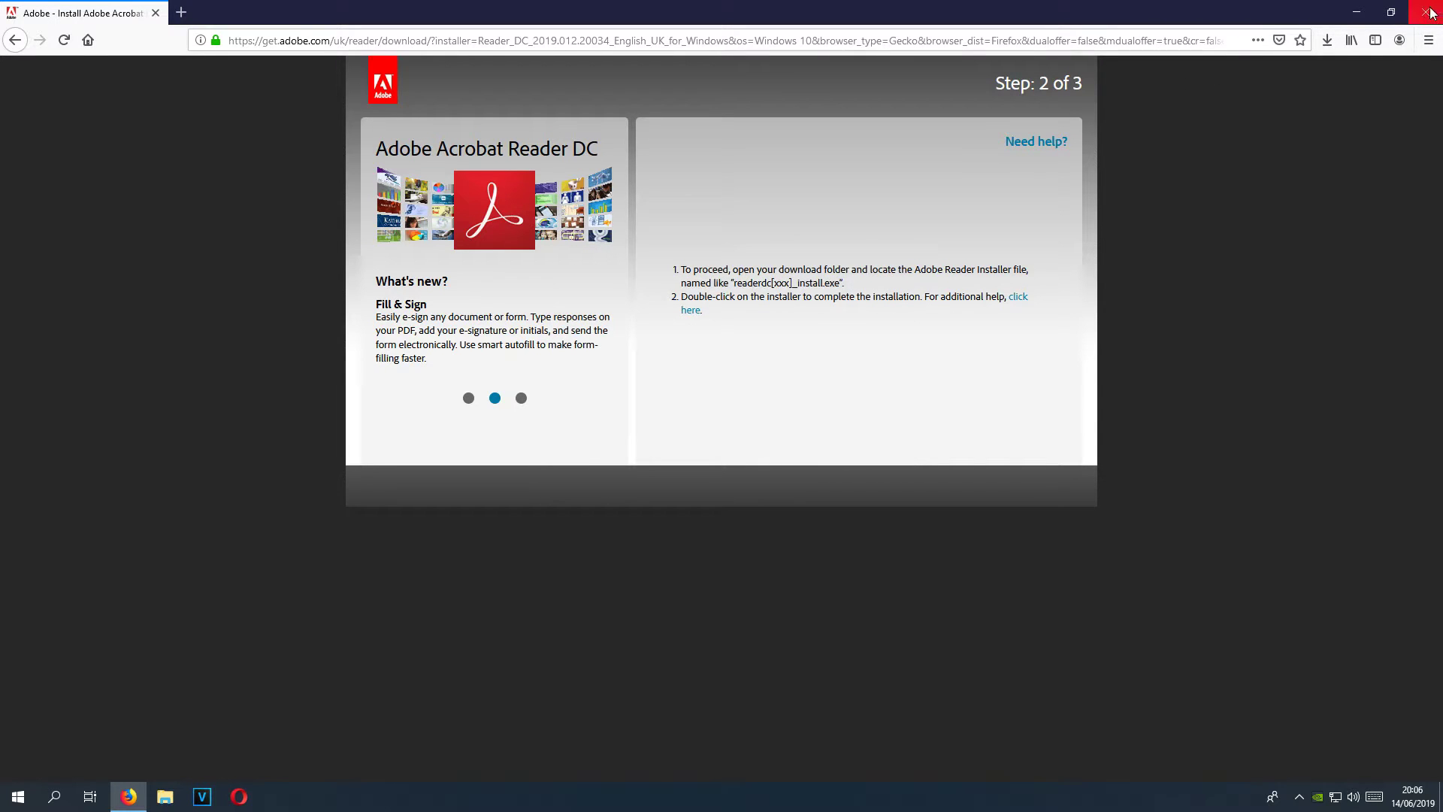
click(1356, 11)
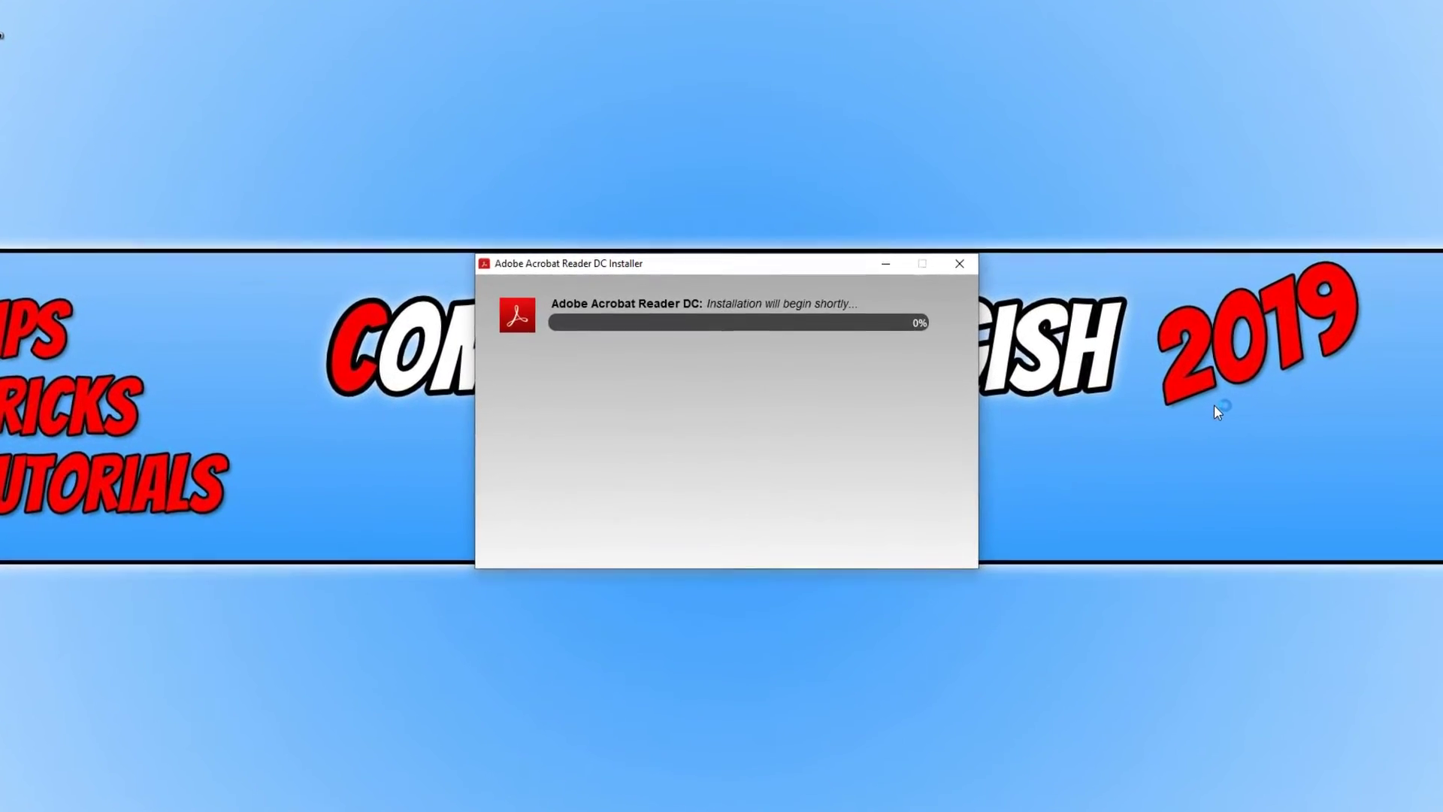